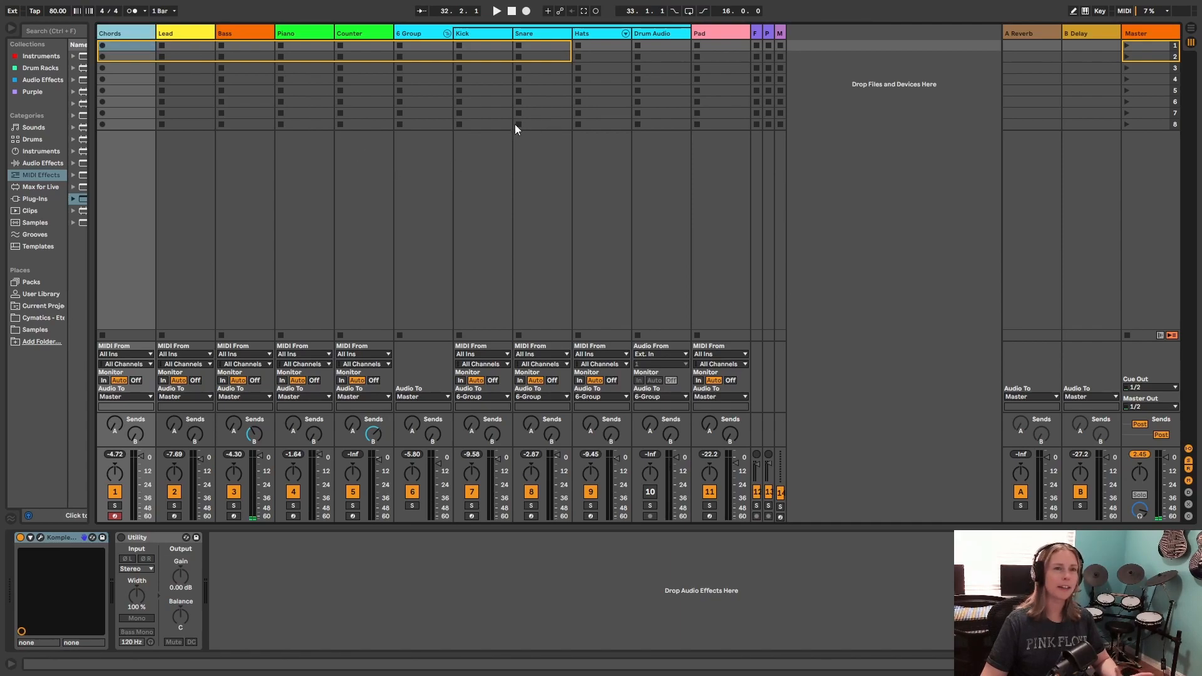
Step: Inspect the Stacks preset Eee Pee Jawn in Komplete Kontrol on the Chords track, and close the plug-in window
click(142, 47)
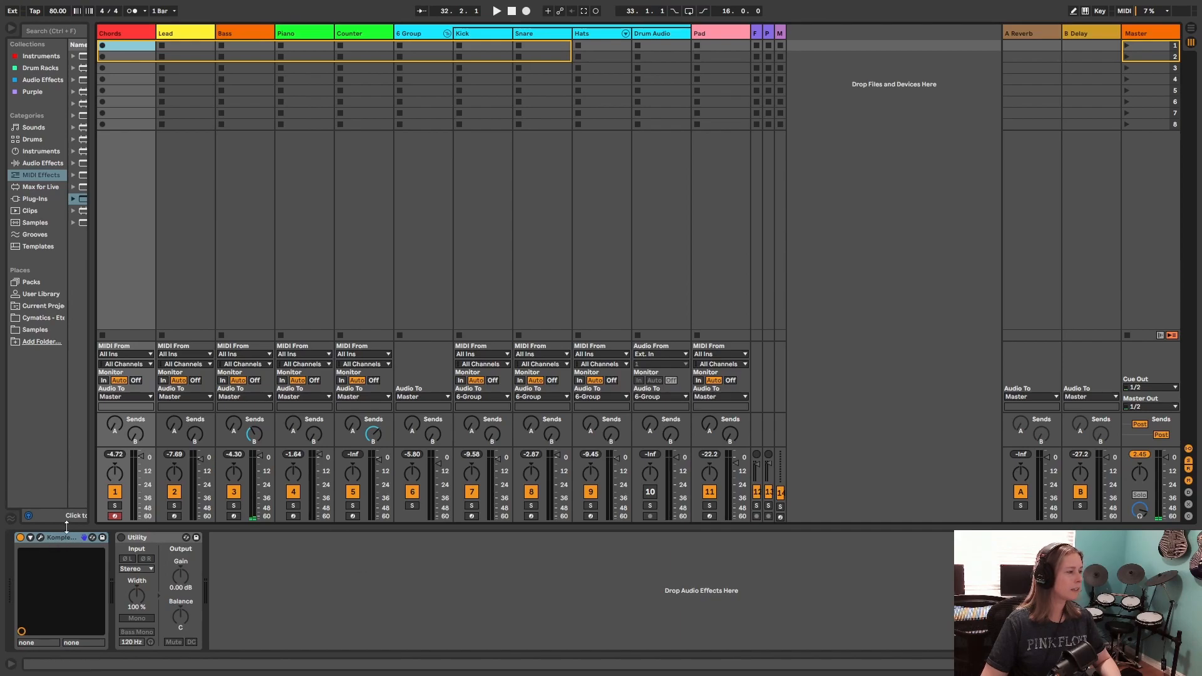
click(40, 538)
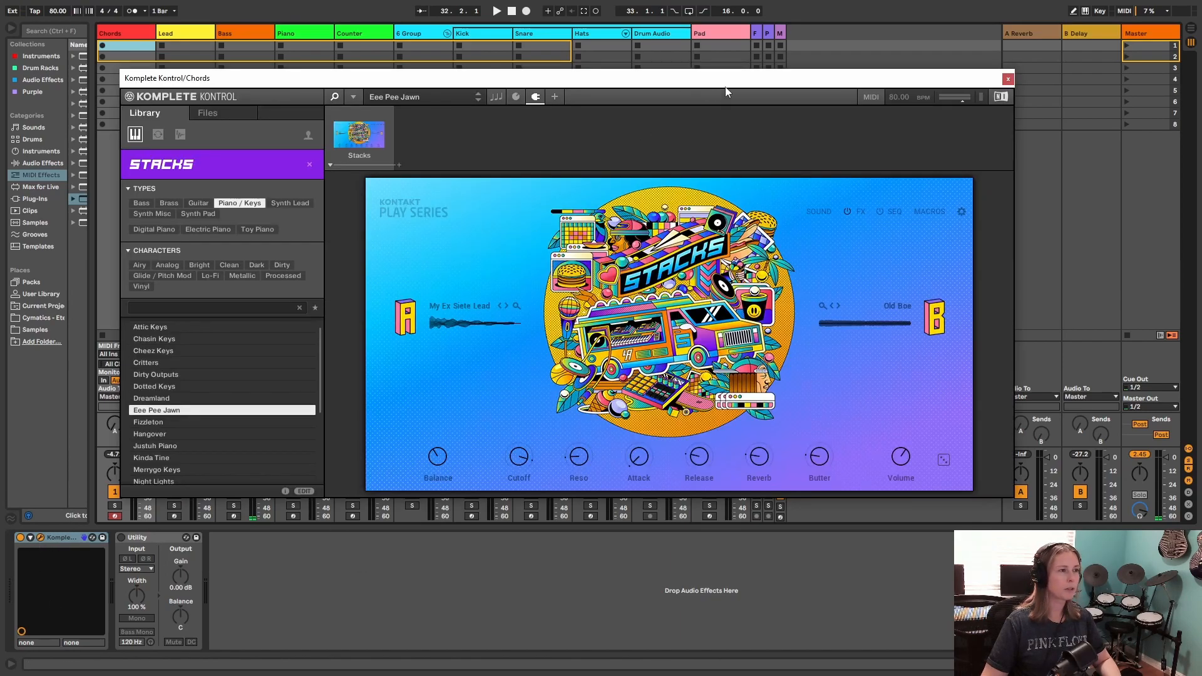
drag(726, 85, 758, 103)
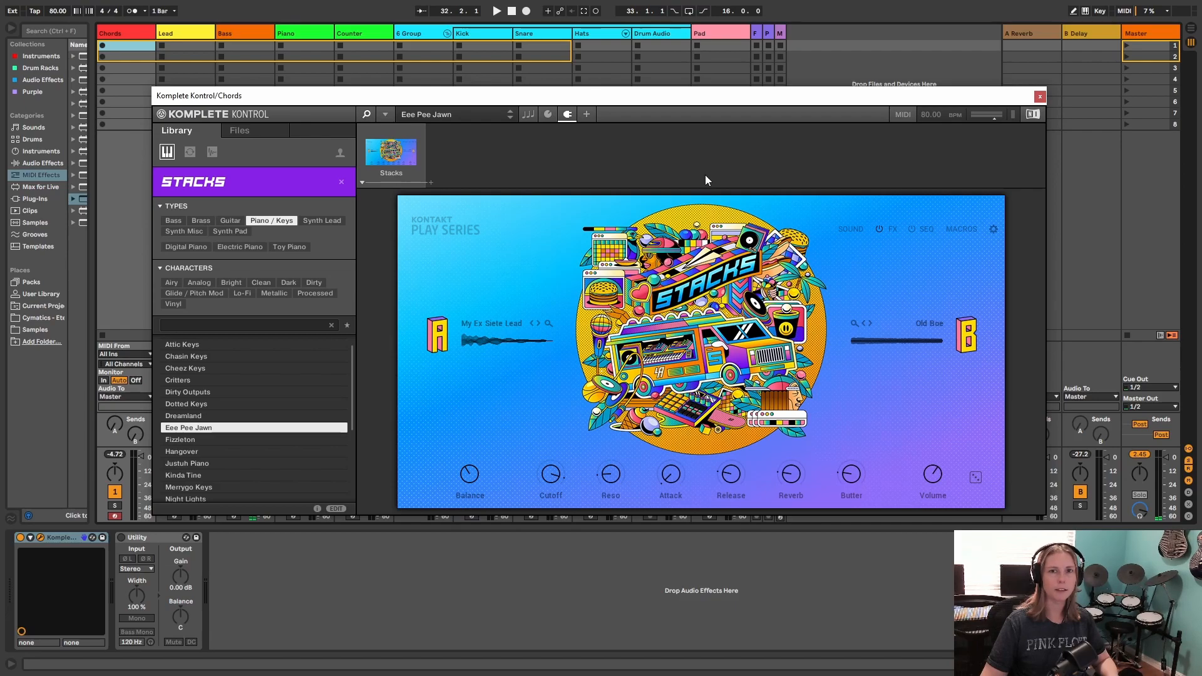
drag(481, 101, 495, 79)
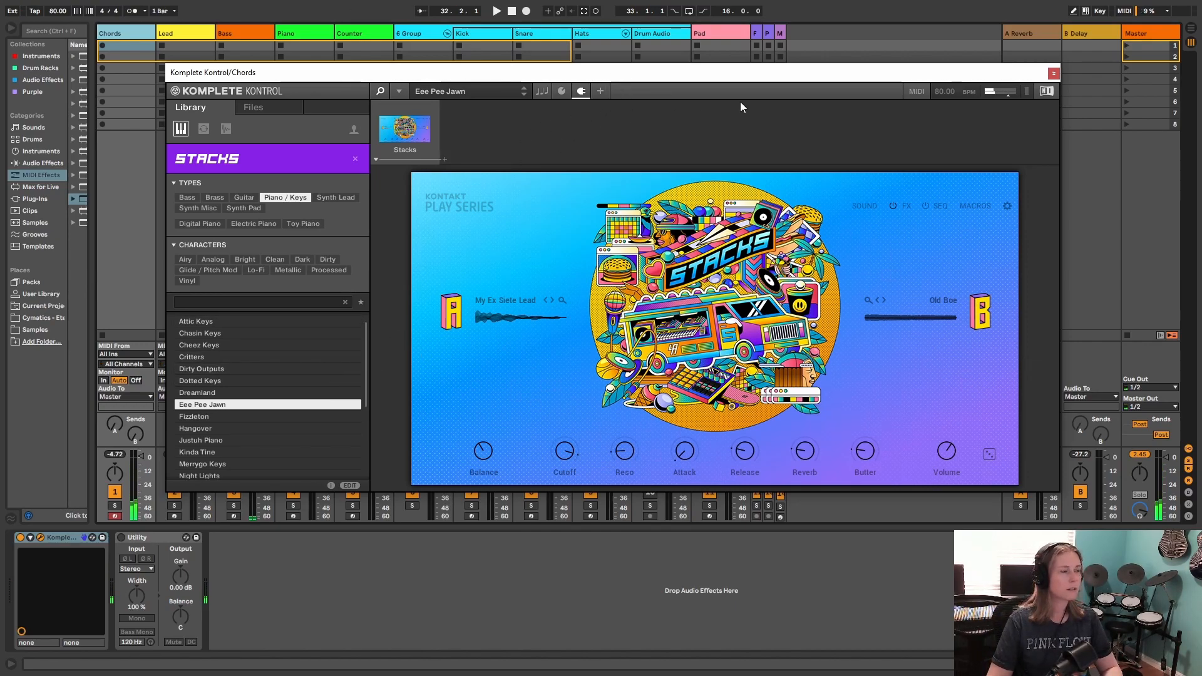
click(1053, 74)
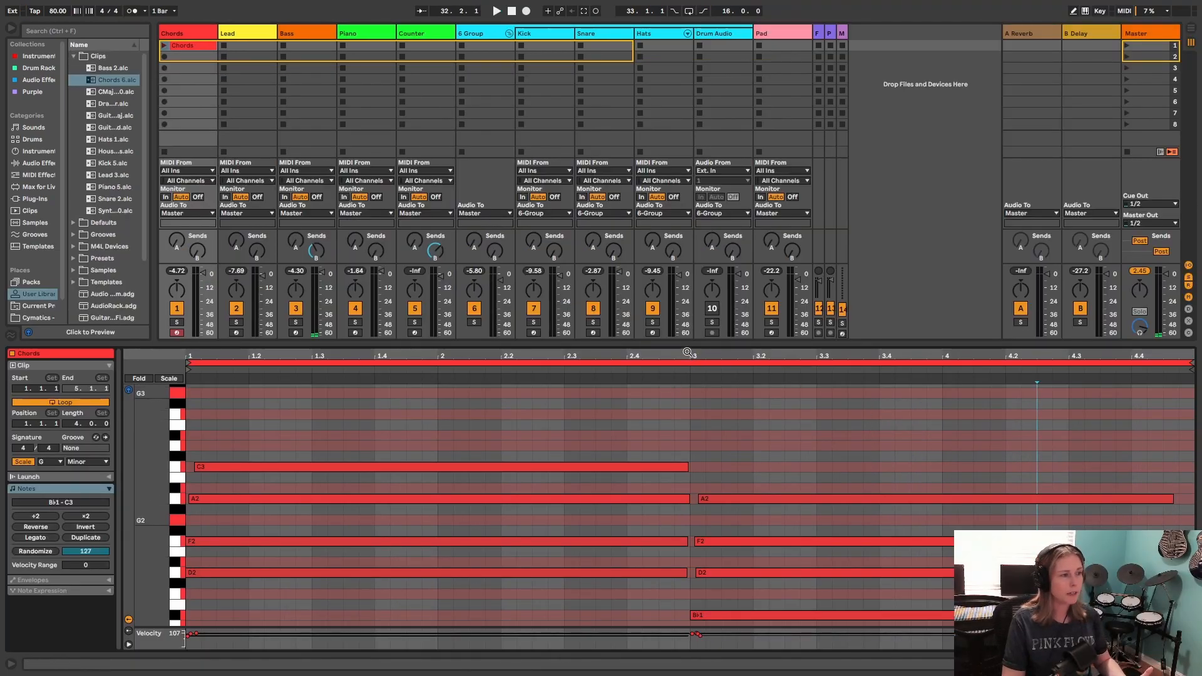
Step: Examine the Chords clip's notes and velocities in an enlarged clip editor, and restore the editor's smaller size
drag(682, 343, 704, 214)
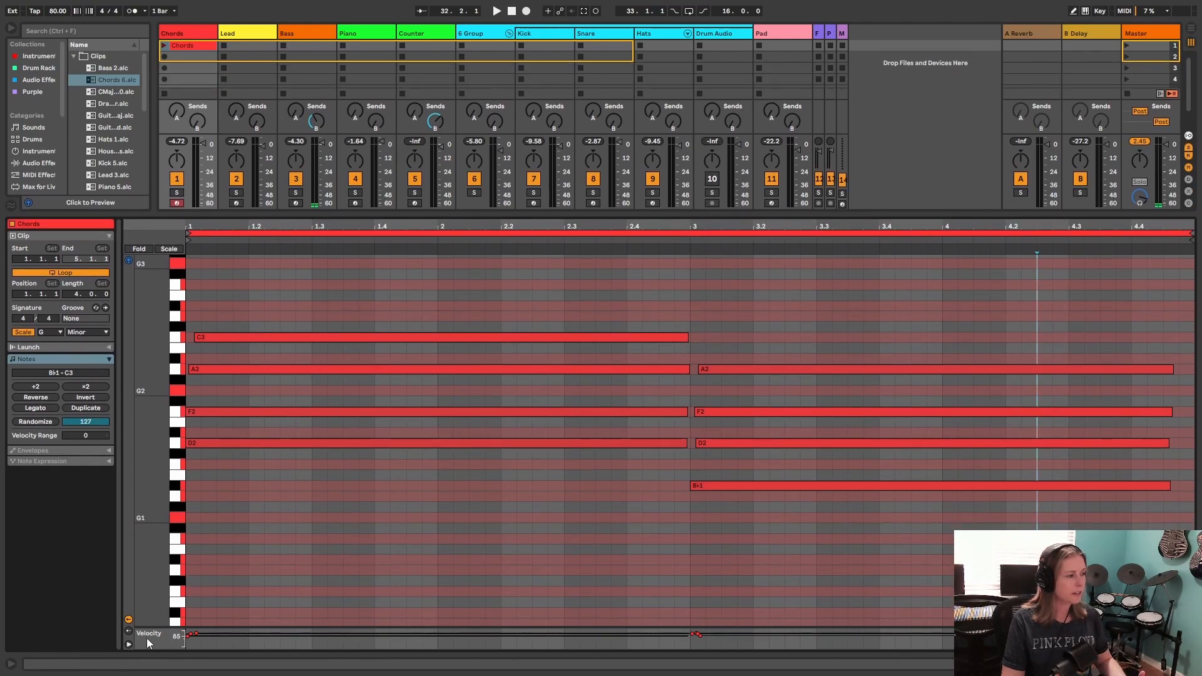
drag(326, 627, 326, 487)
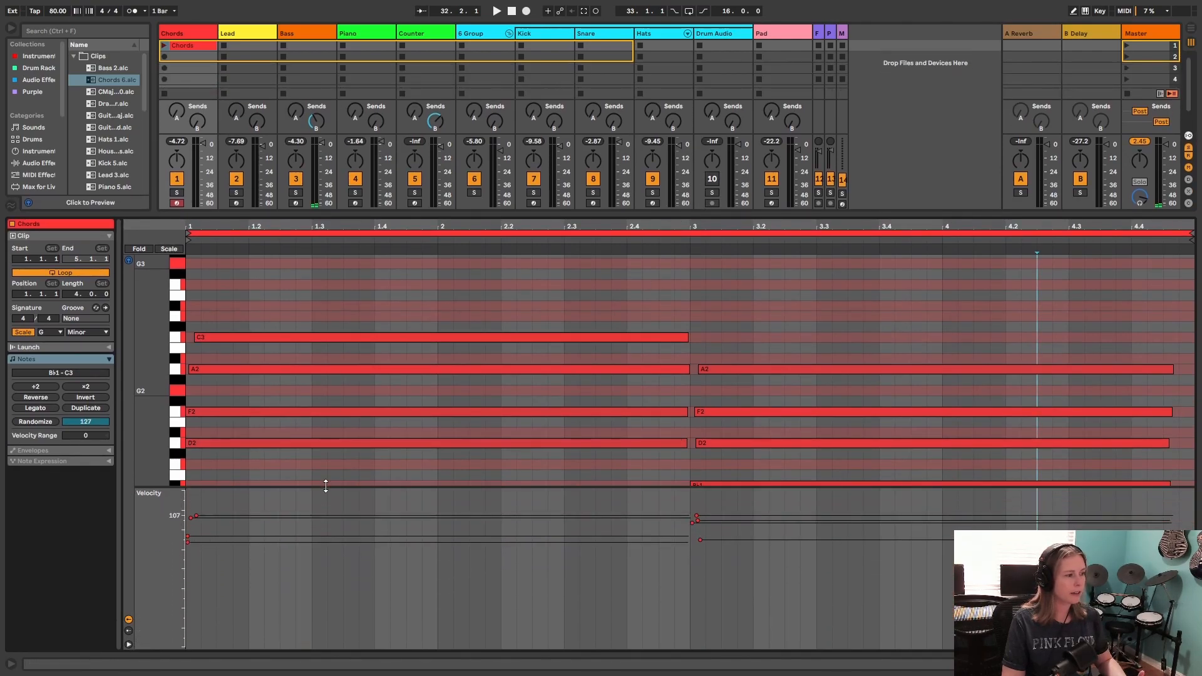
scroll(677, 314, down, 2)
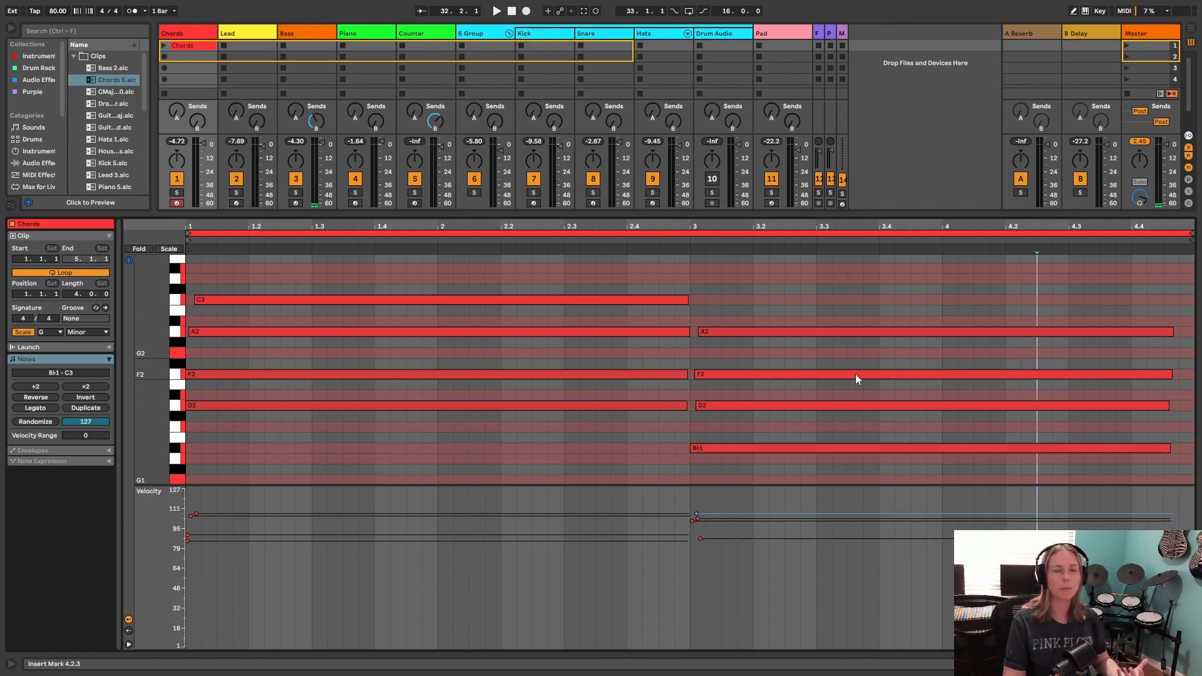
drag(746, 486, 747, 626)
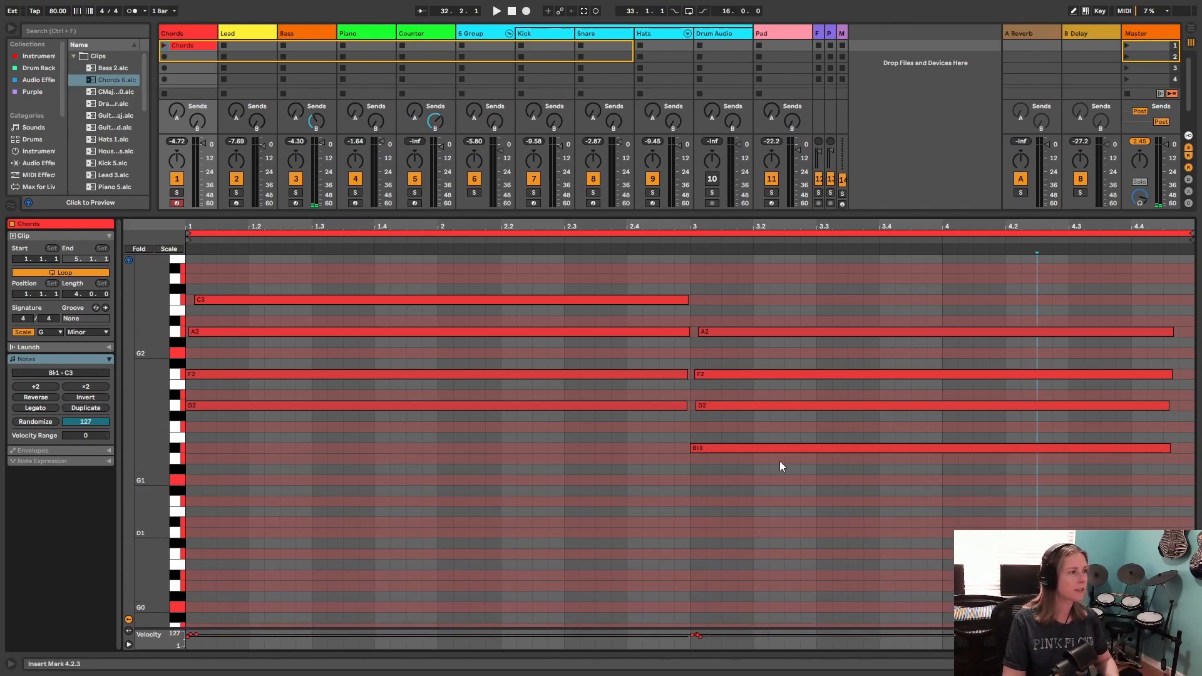
drag(880, 214, 839, 467)
Step: Select the Lead track and show its device chain instead of the clip editor
click(243, 35)
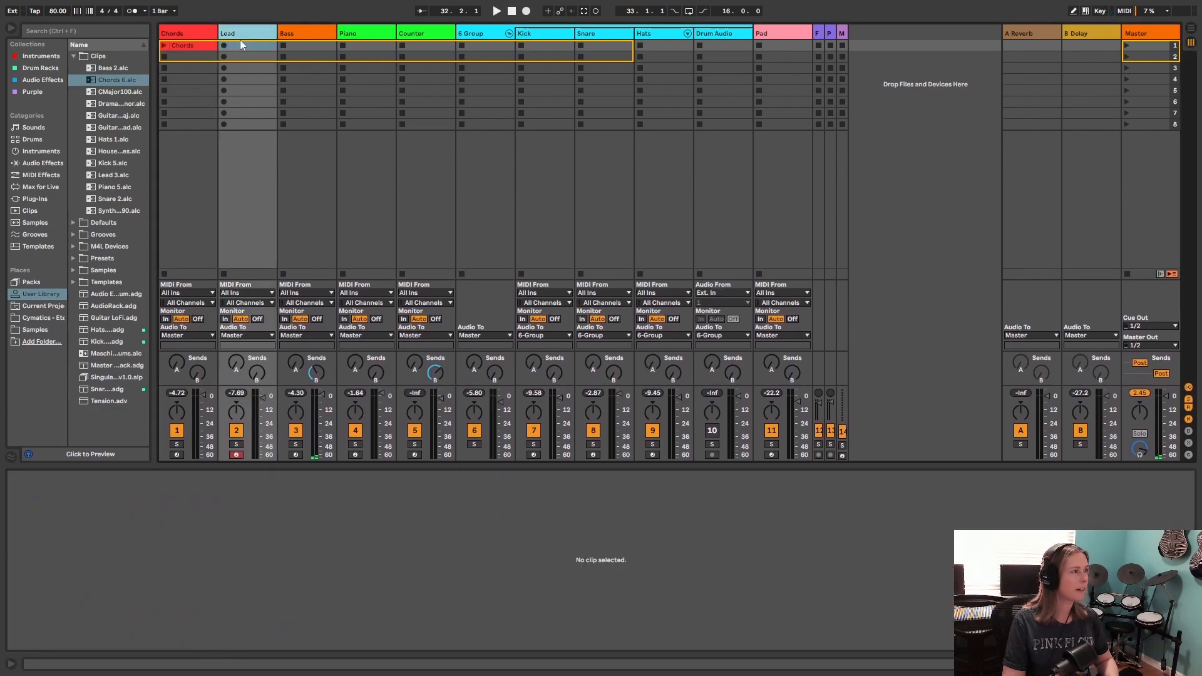
key(shift+Tab)
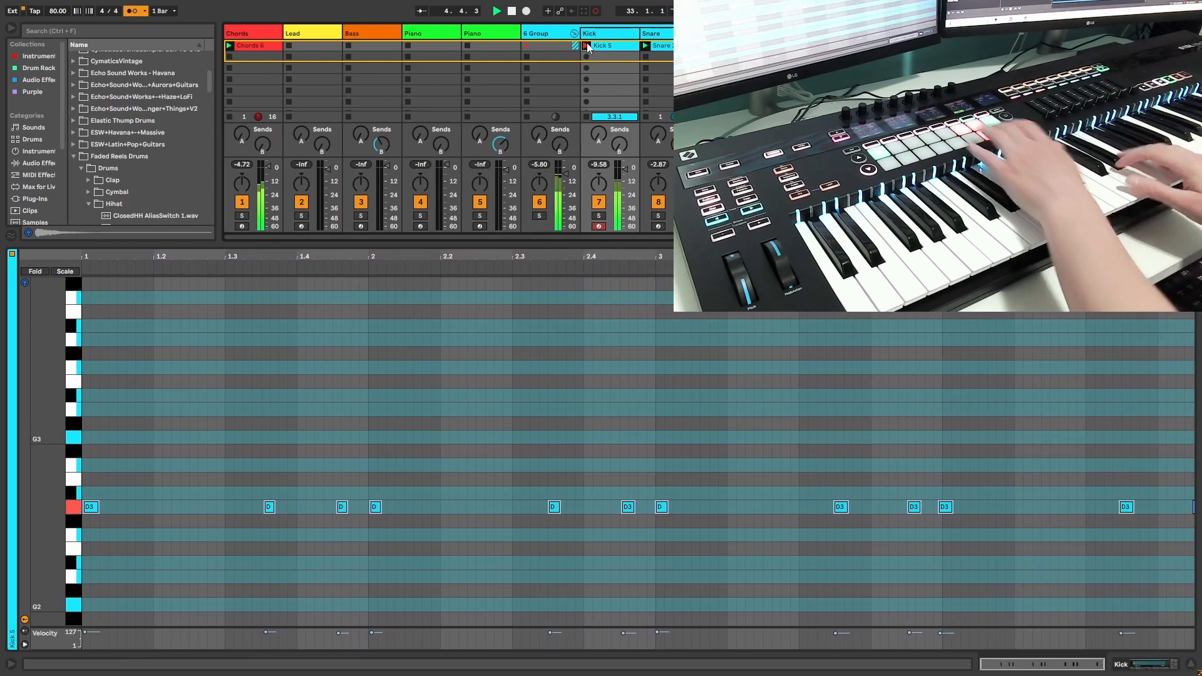
Step: Finish recording the kick pattern in the Kick track's first clip slot
click(587, 46)
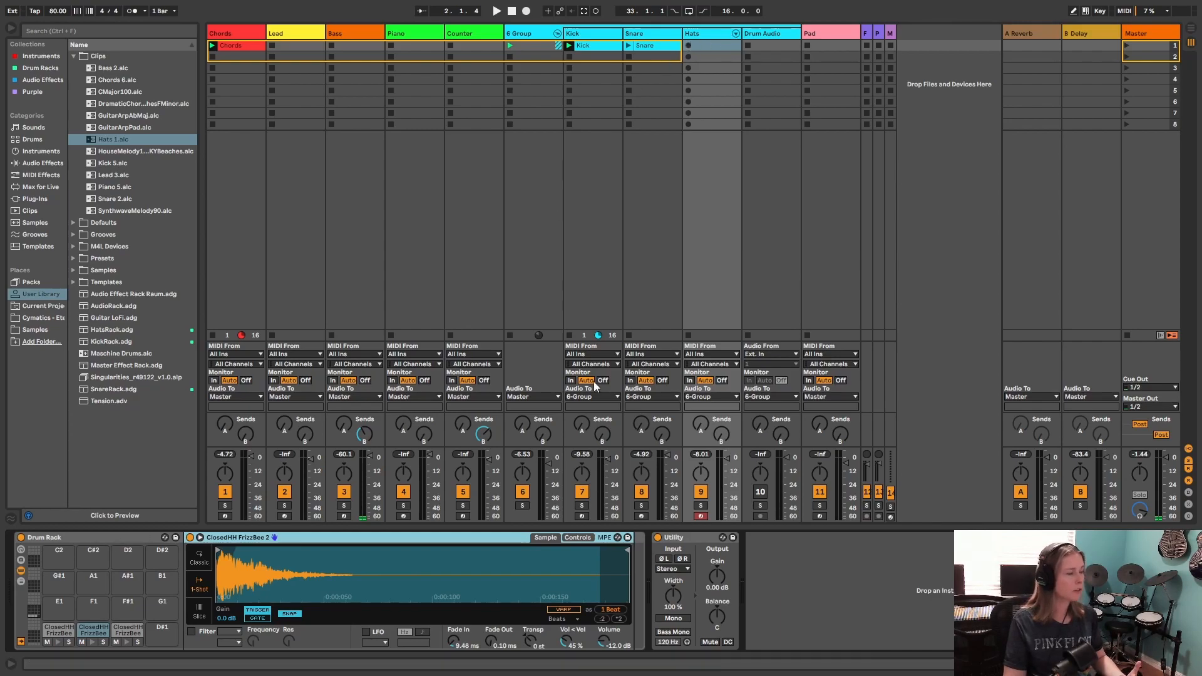
Step: Audition and compare the closed hi-hat samples in the Hats track's Drum Rack
click(53, 629)
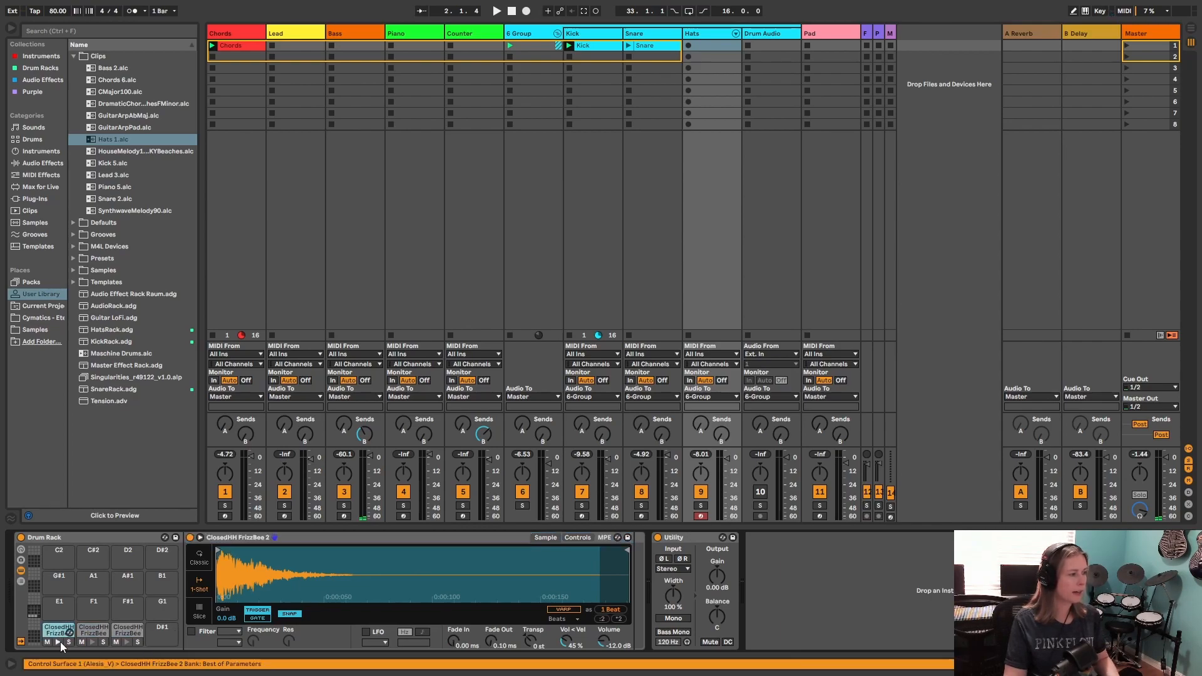
click(58, 642)
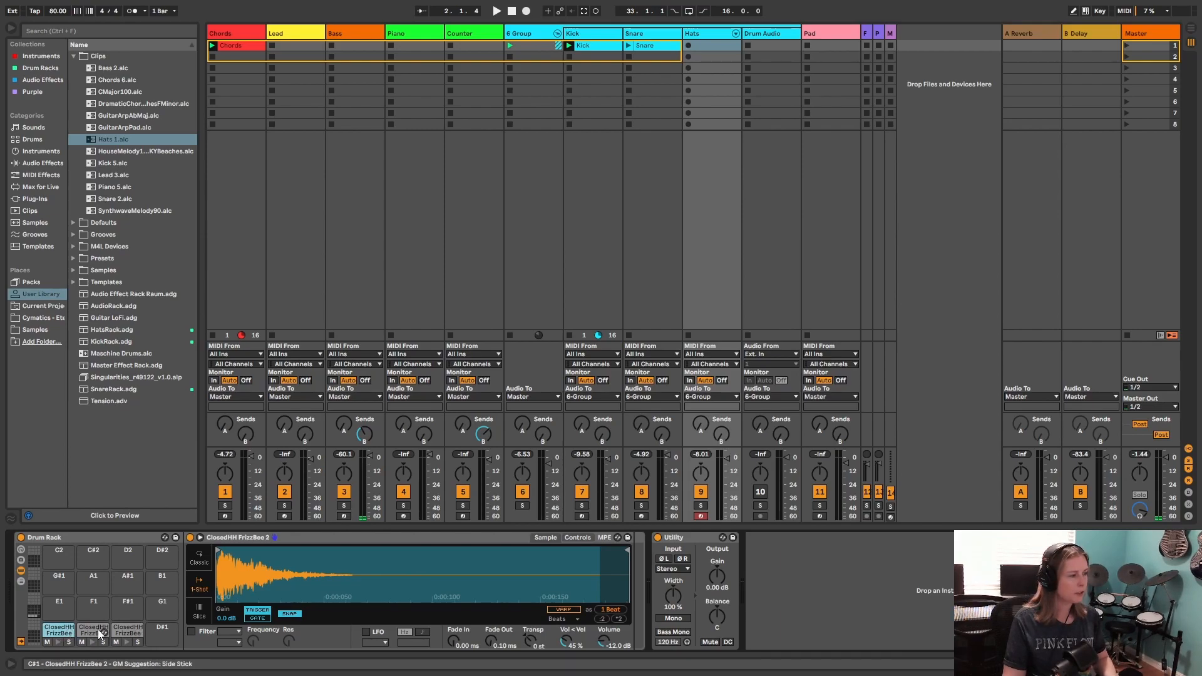
click(89, 632)
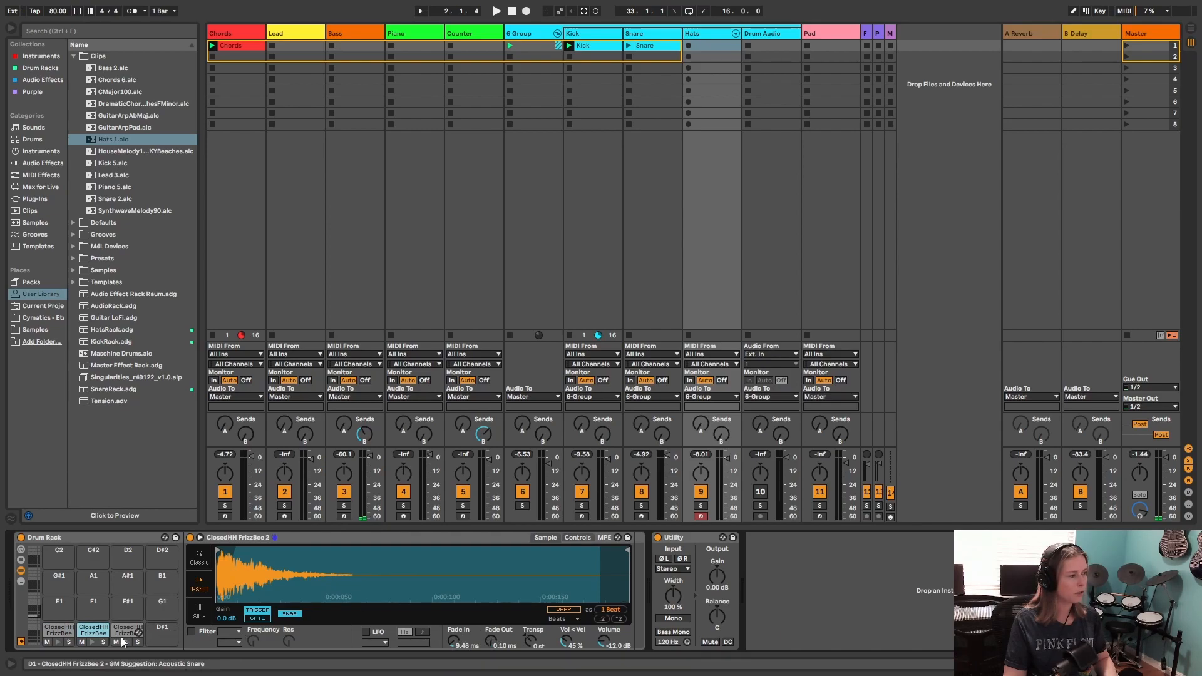
click(97, 631)
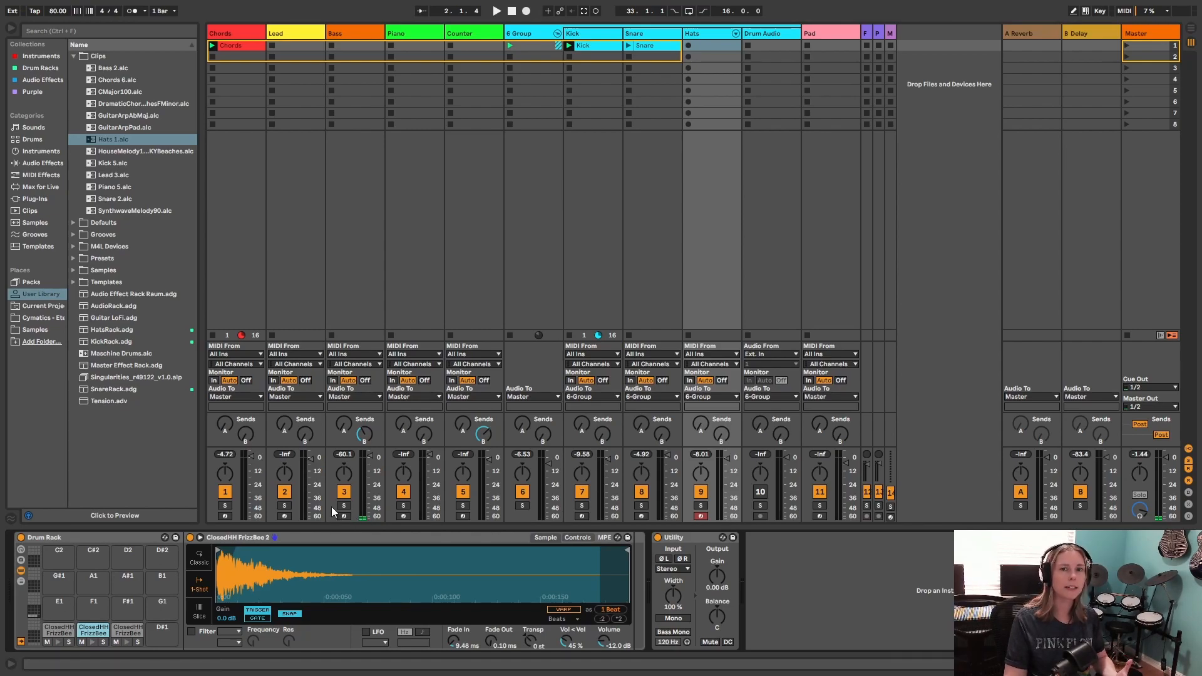
click(53, 633)
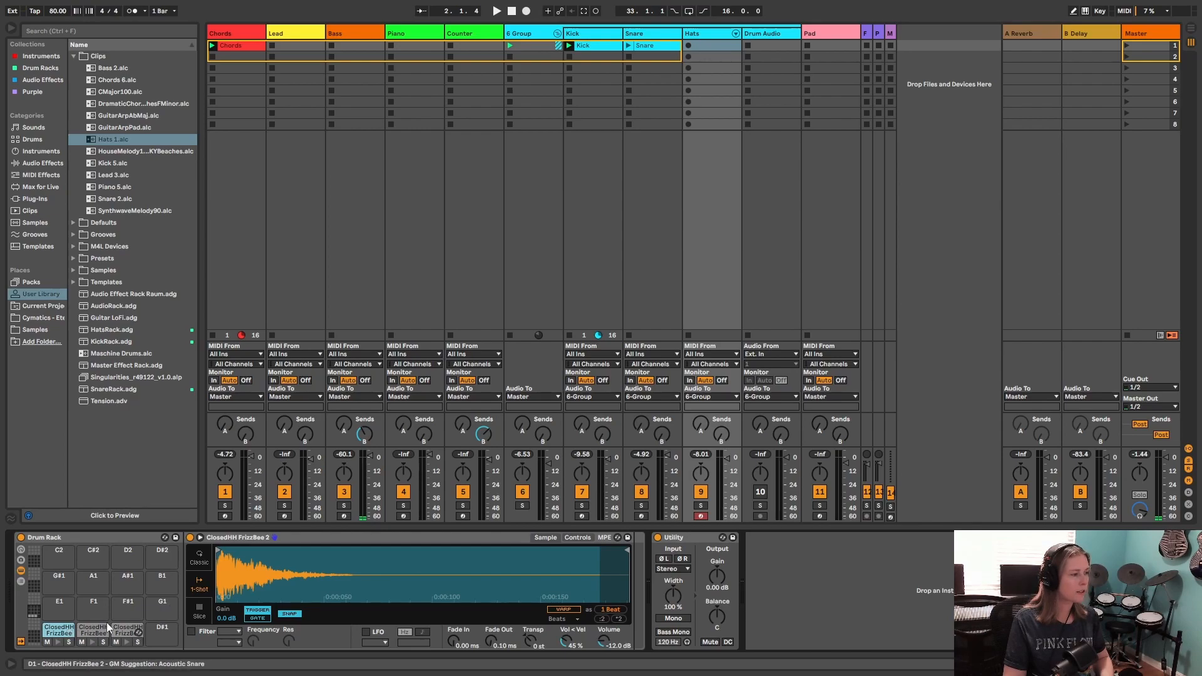
click(130, 631)
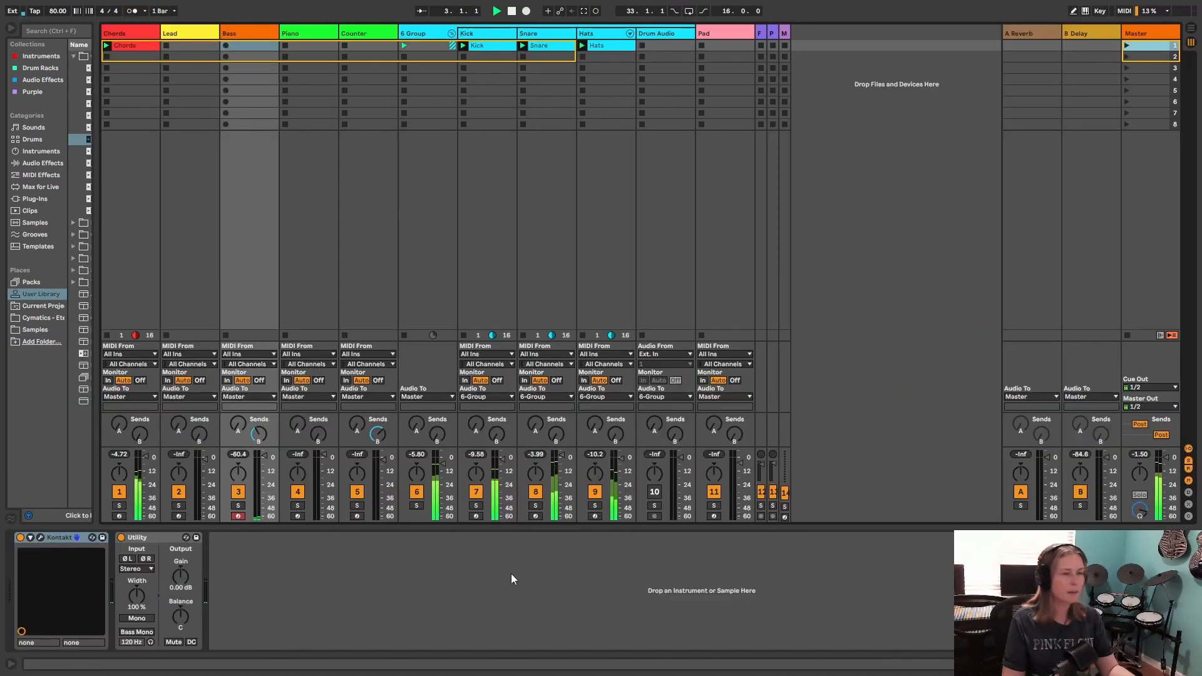
Step: Inspect the Stacks preset Candy Rush in Kontakt on the Bass track, and close the plug-in window
click(40, 537)
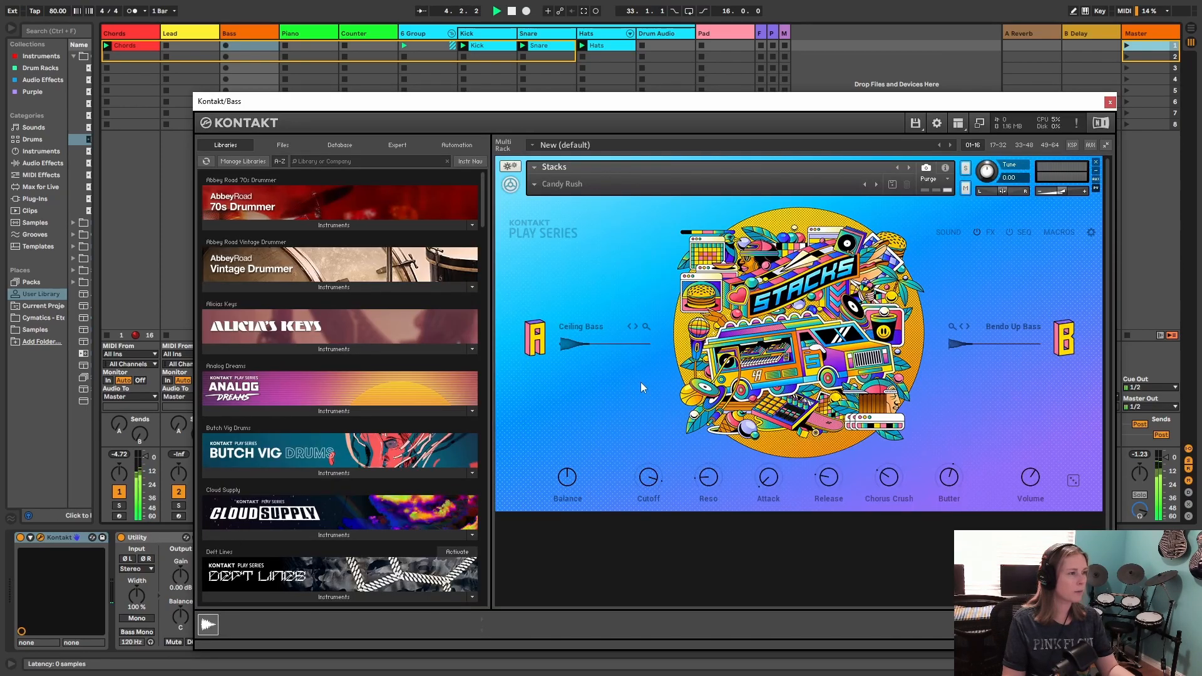
drag(995, 106, 968, 83)
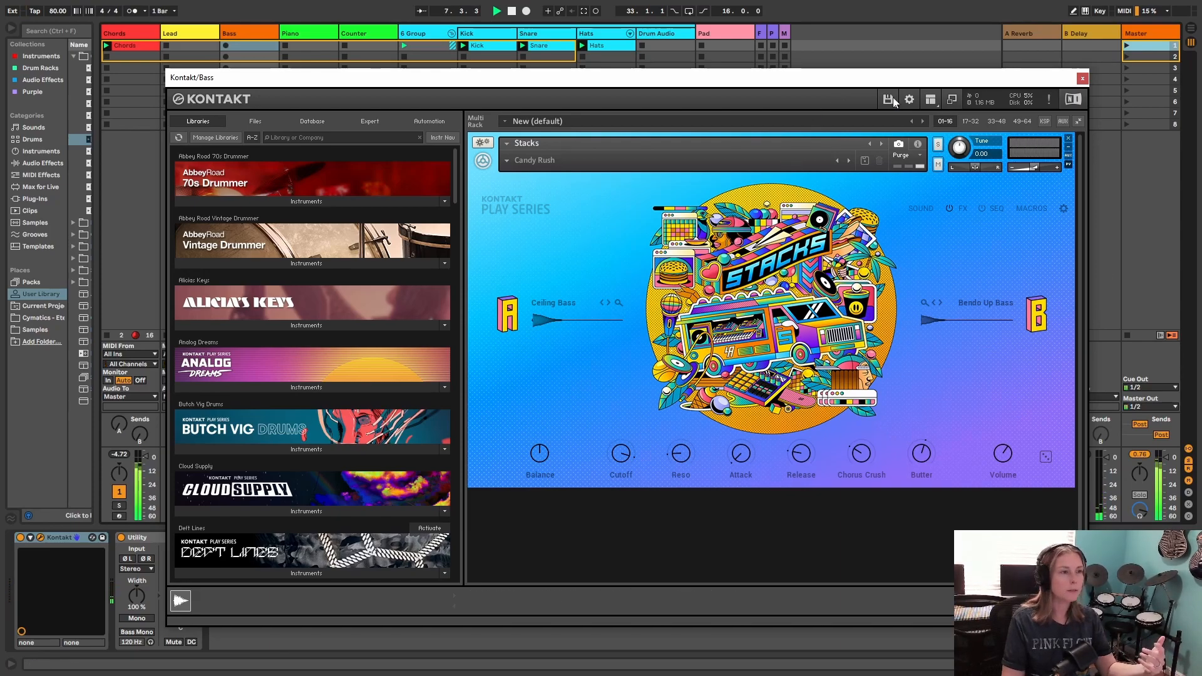
click(1082, 78)
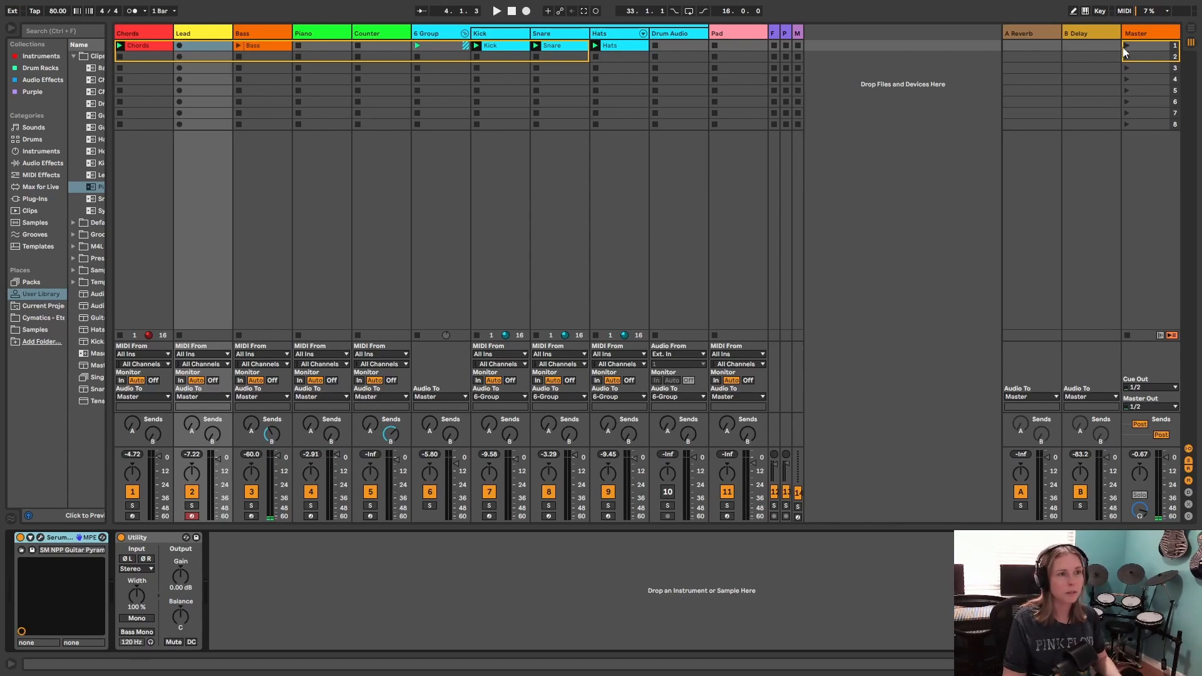
Step: Play the first scene, inspect the SM_NPP_Guitar_Pyramids patch in Serum on the Lead track, and close the plug-in window
click(1128, 45)
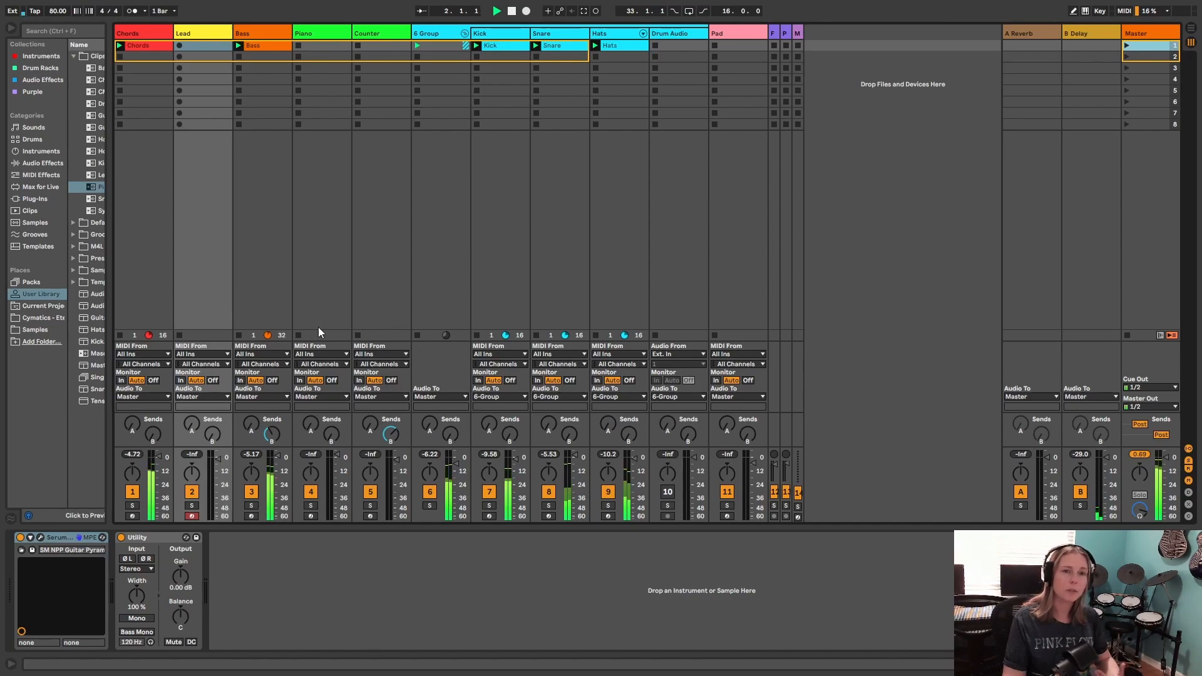
click(41, 537)
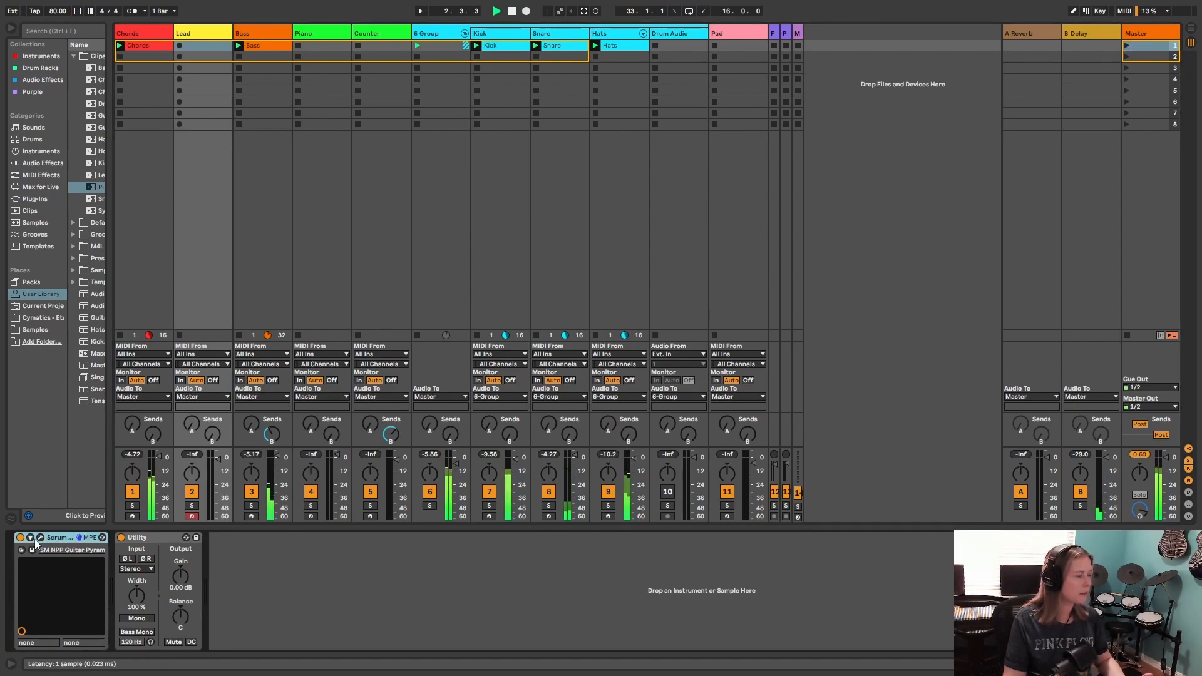
click(42, 539)
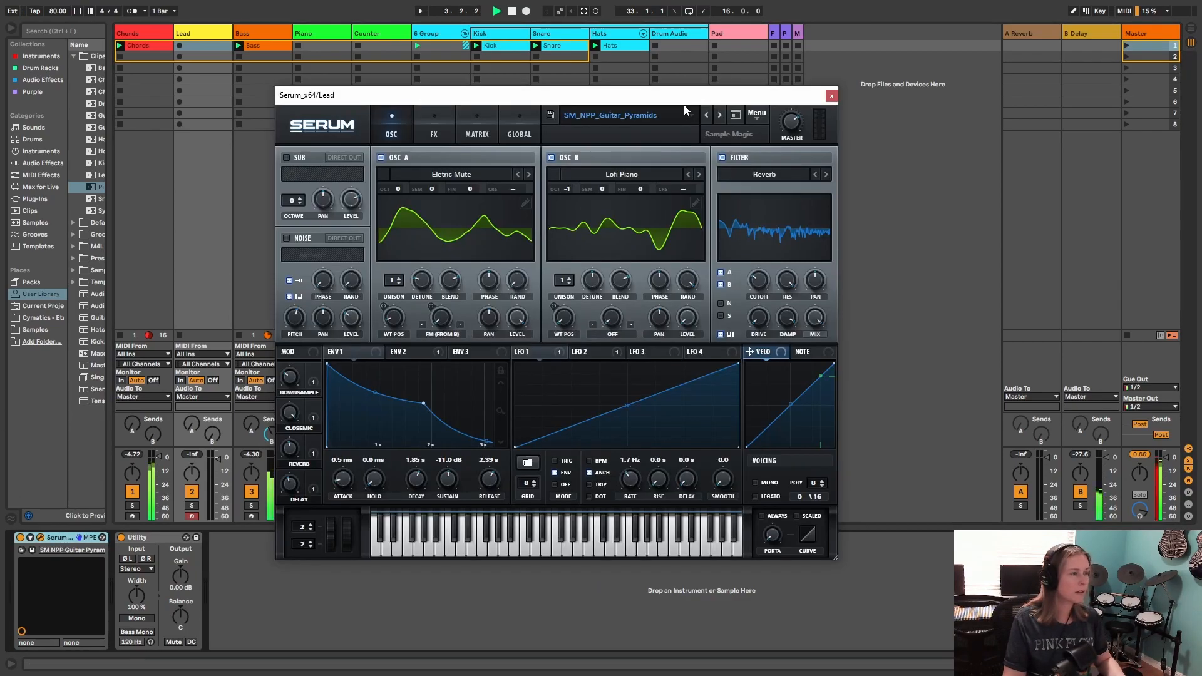
drag(693, 102, 747, 112)
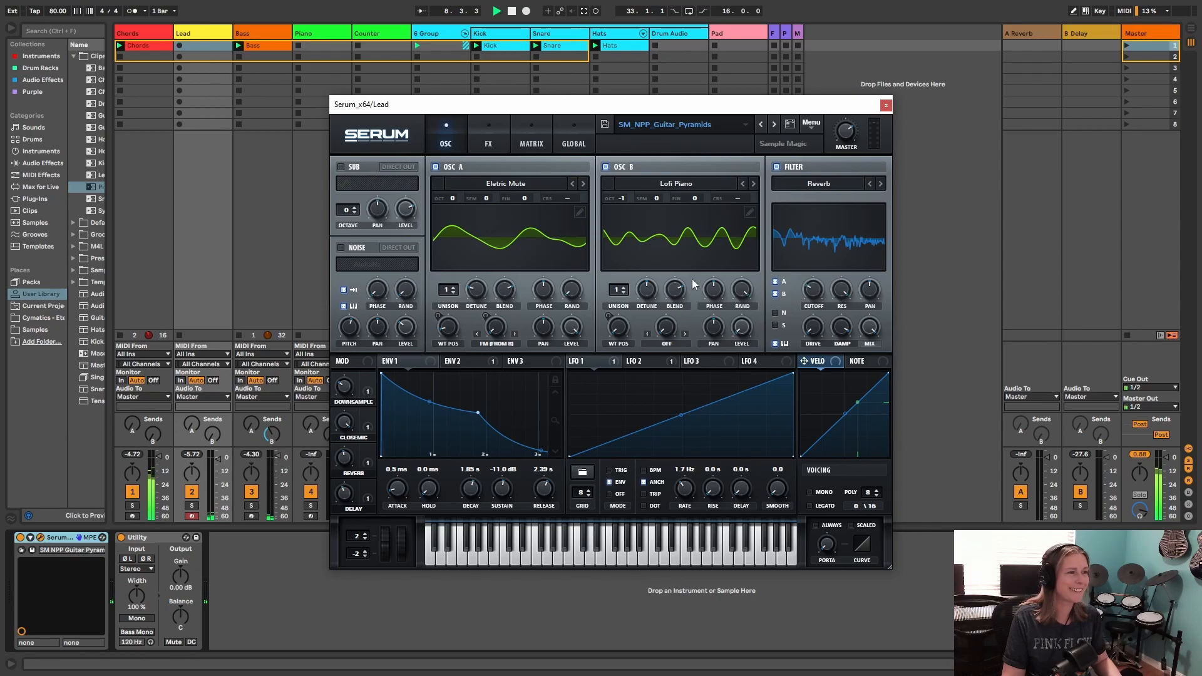
click(886, 105)
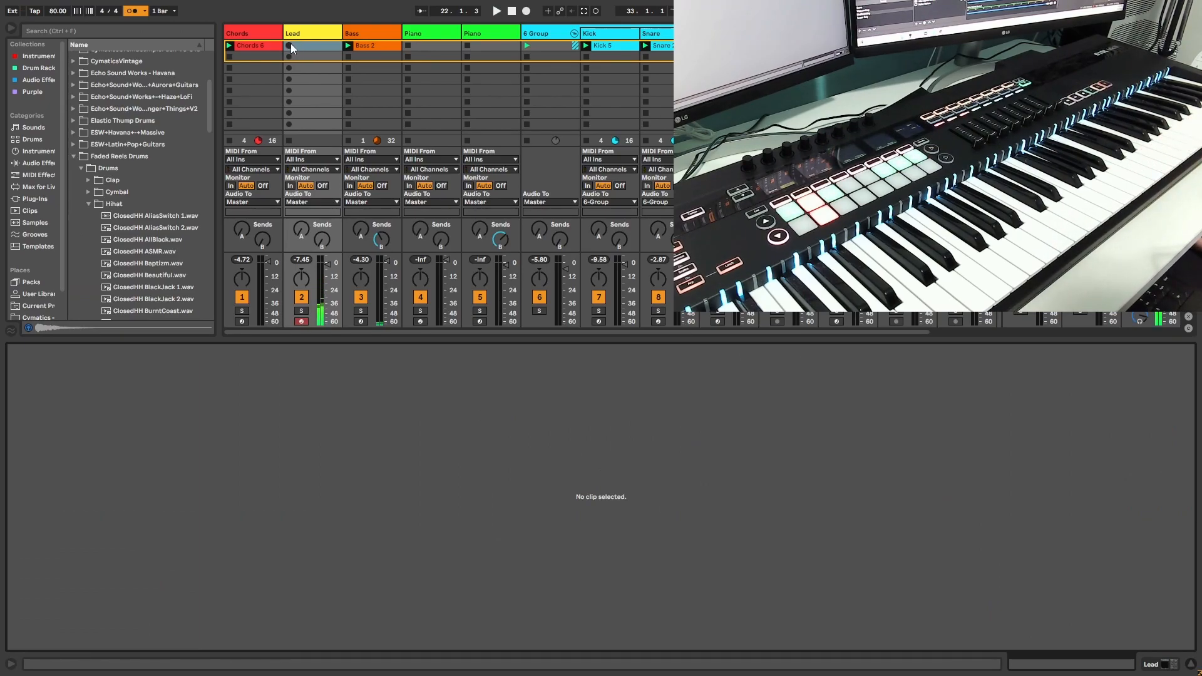
Step: Record a melody clip in the Lead track's first slot and stop the transport
click(291, 45)
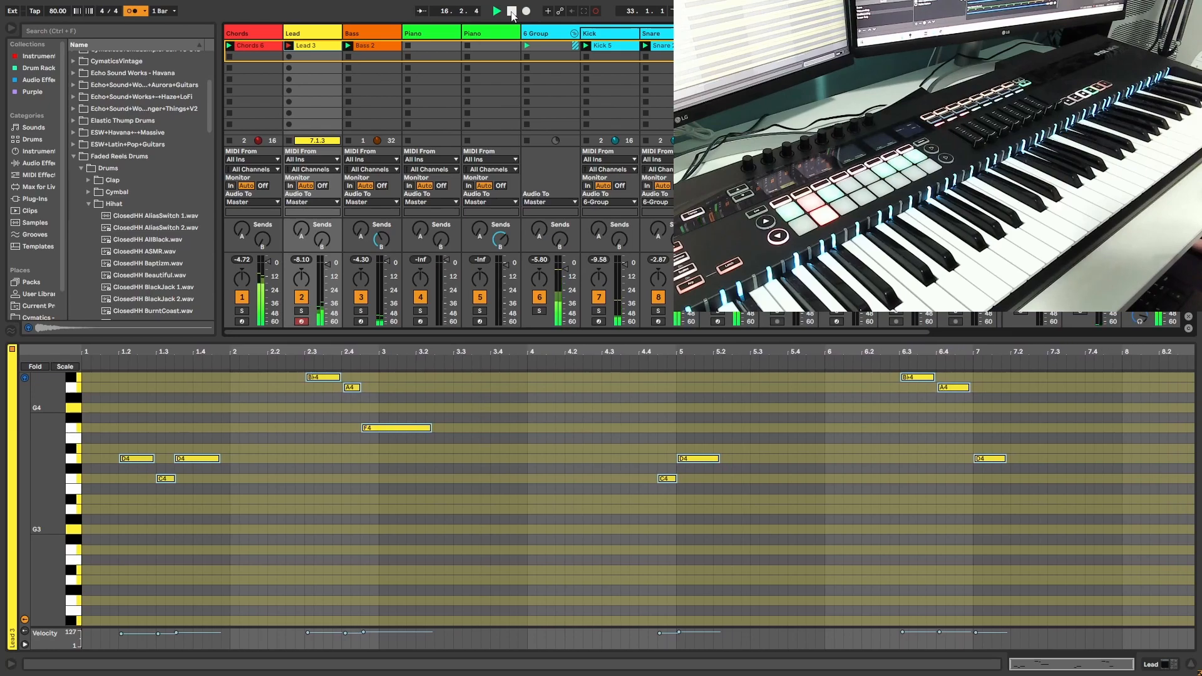
click(511, 11)
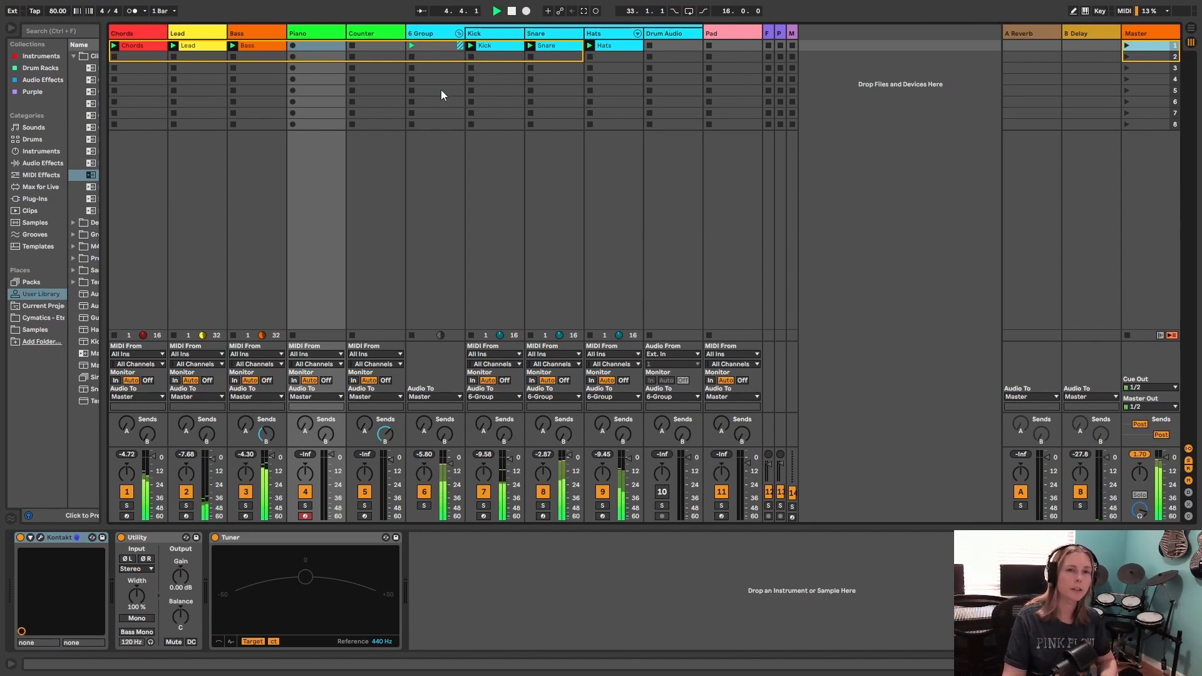
Step: Record a clip in the first slot of the first Piano track over the existing clips
click(328, 48)
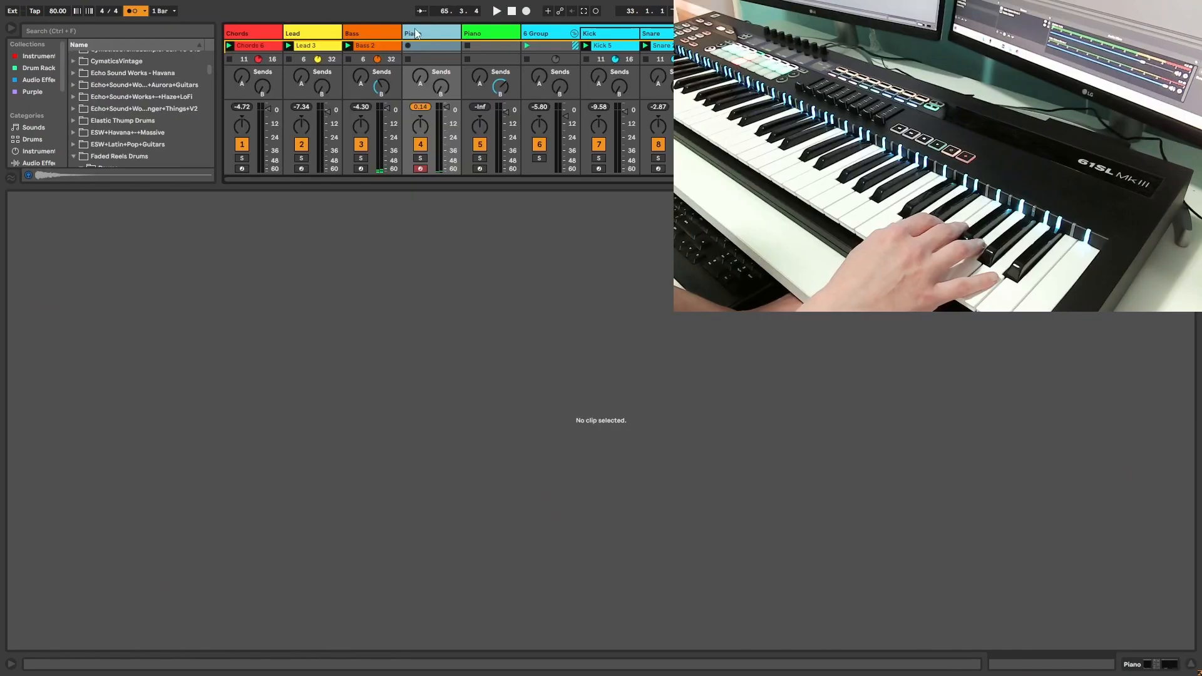
click(408, 47)
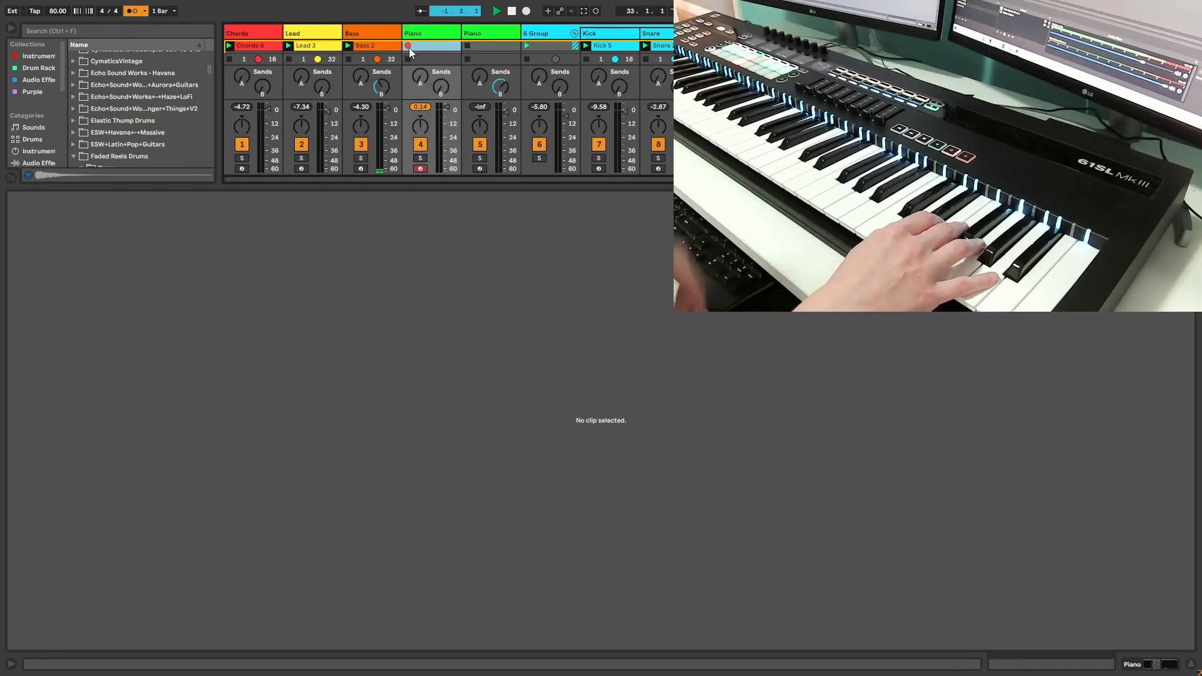